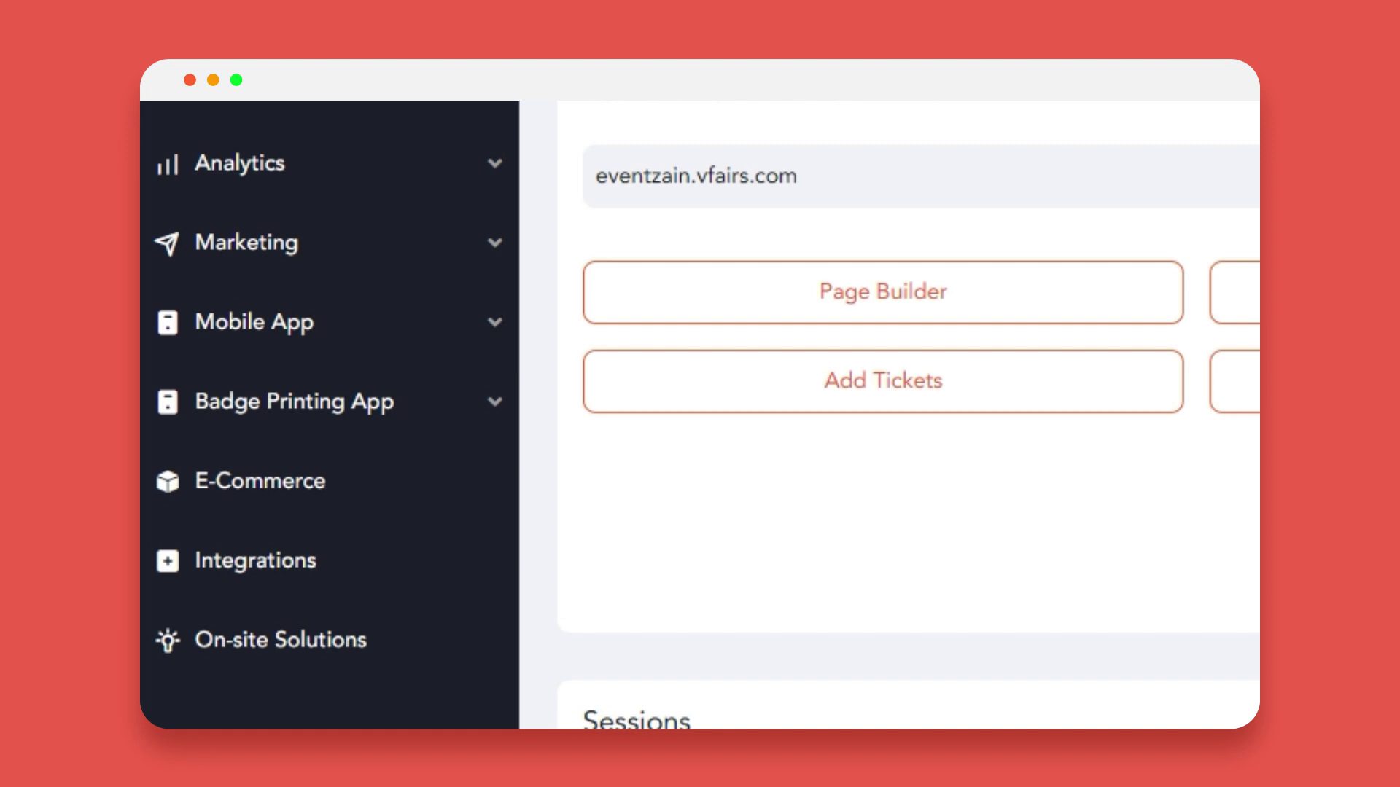
# Step: Go to Badge Printing App > Badge Design in the sidebar
pyautogui.click(445, 391)
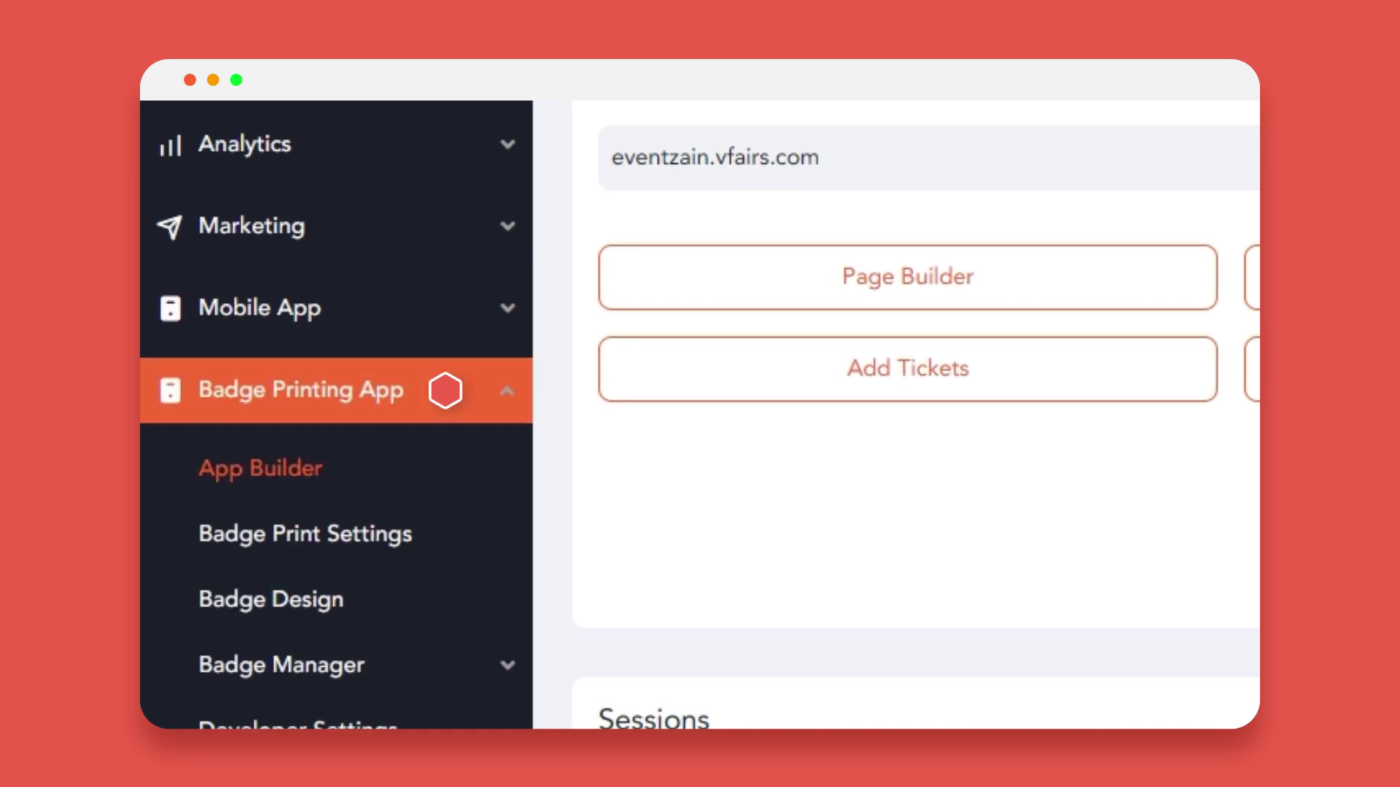
pyautogui.click(446, 596)
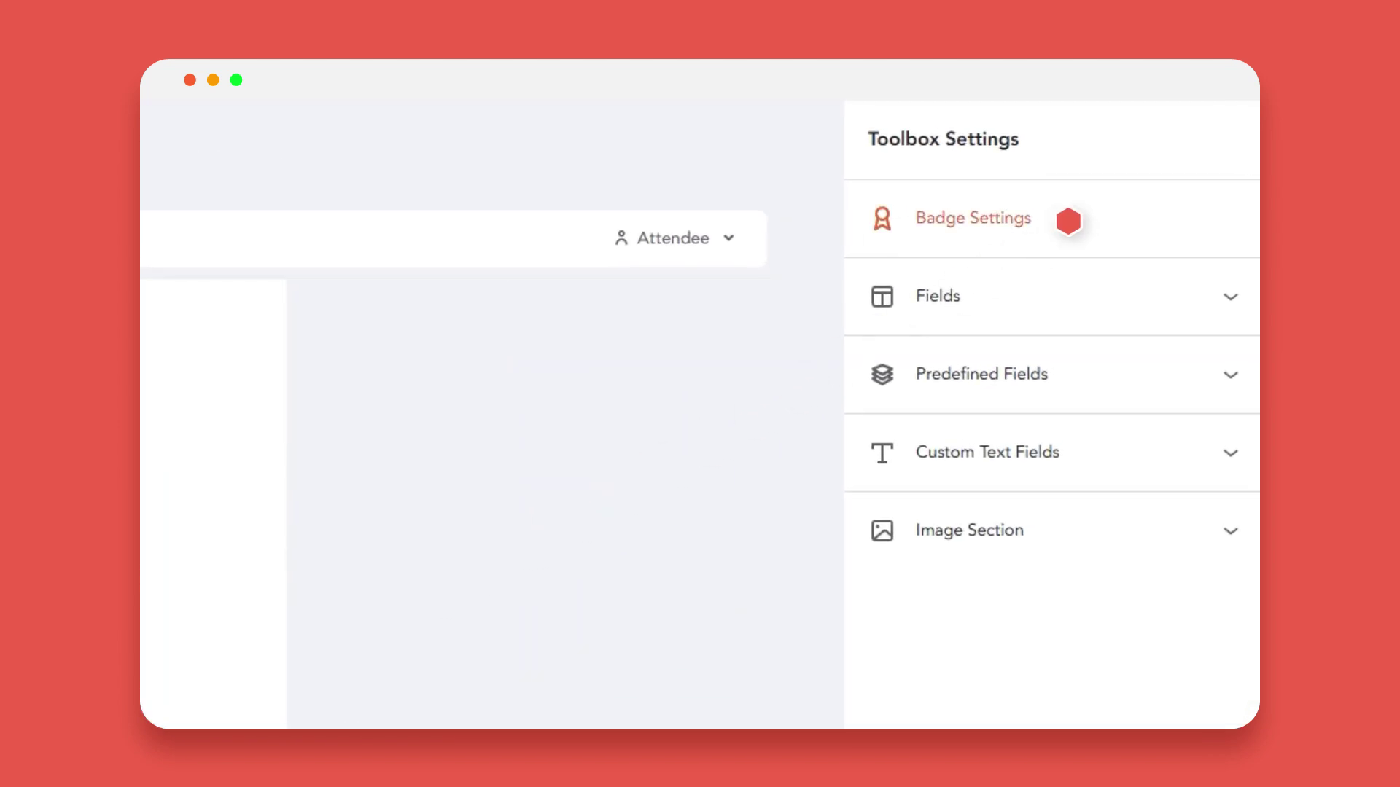
# Step: Keep the 4" x 6" Elite Dimensions badge size and make Badge.png its background
pyautogui.click(1067, 221)
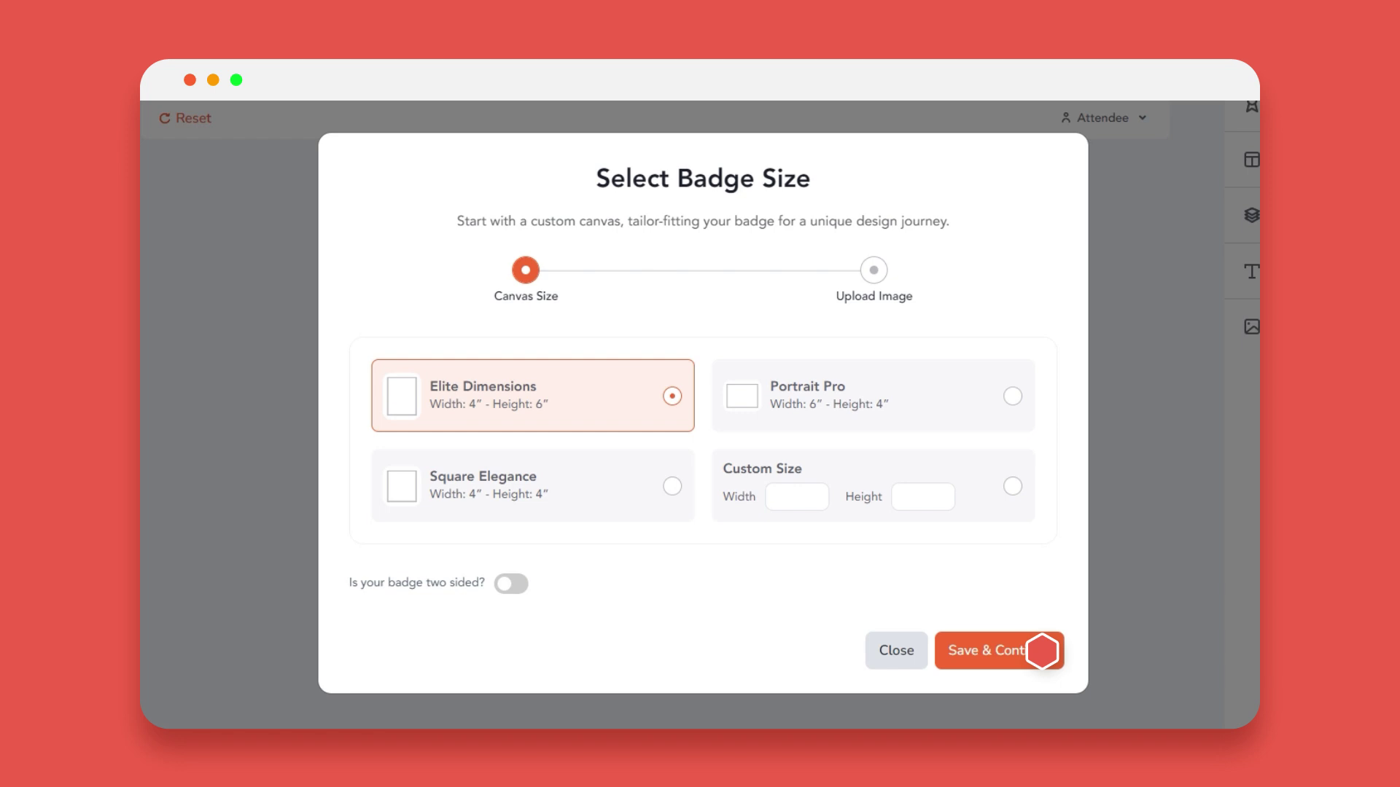
pyautogui.click(997, 650)
pyautogui.click(700, 553)
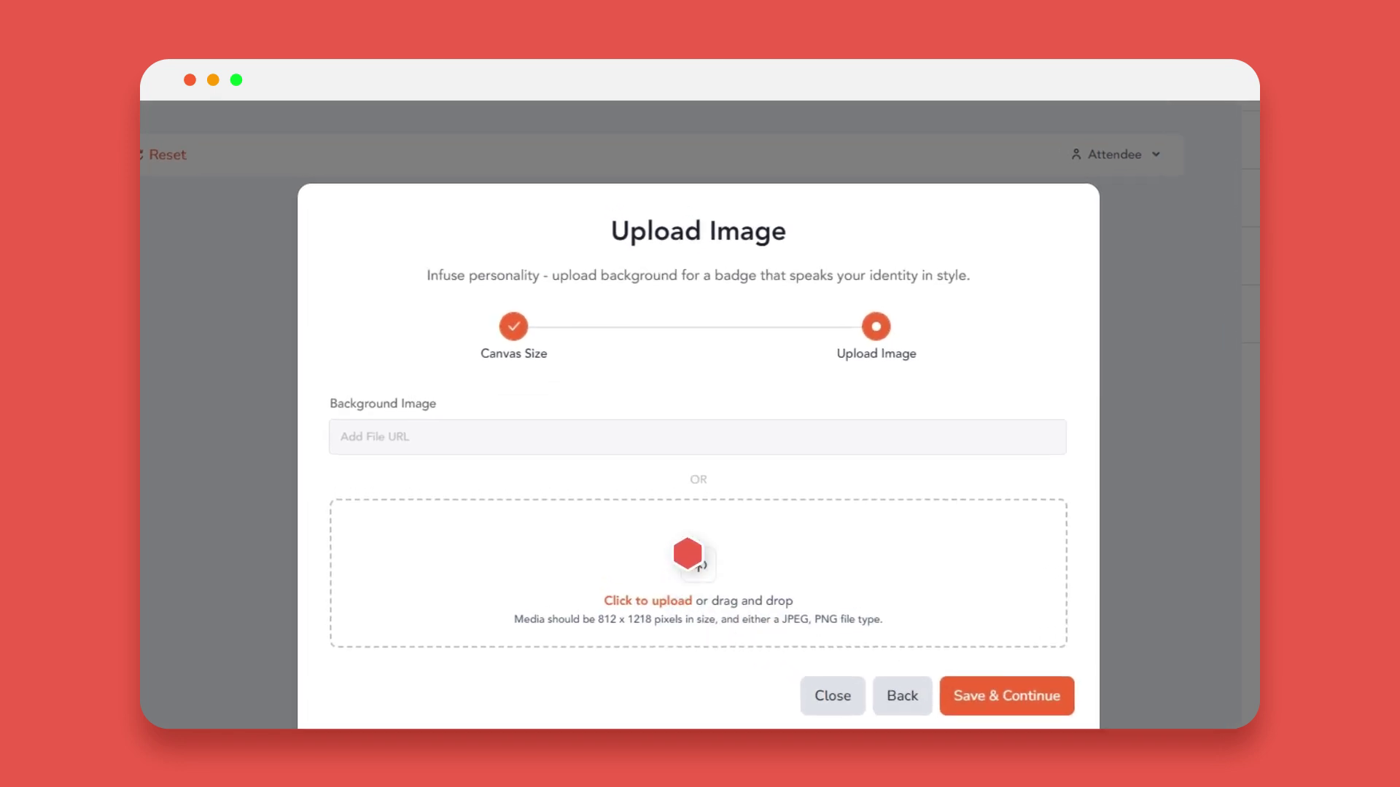
pyautogui.doubleClick(840, 320)
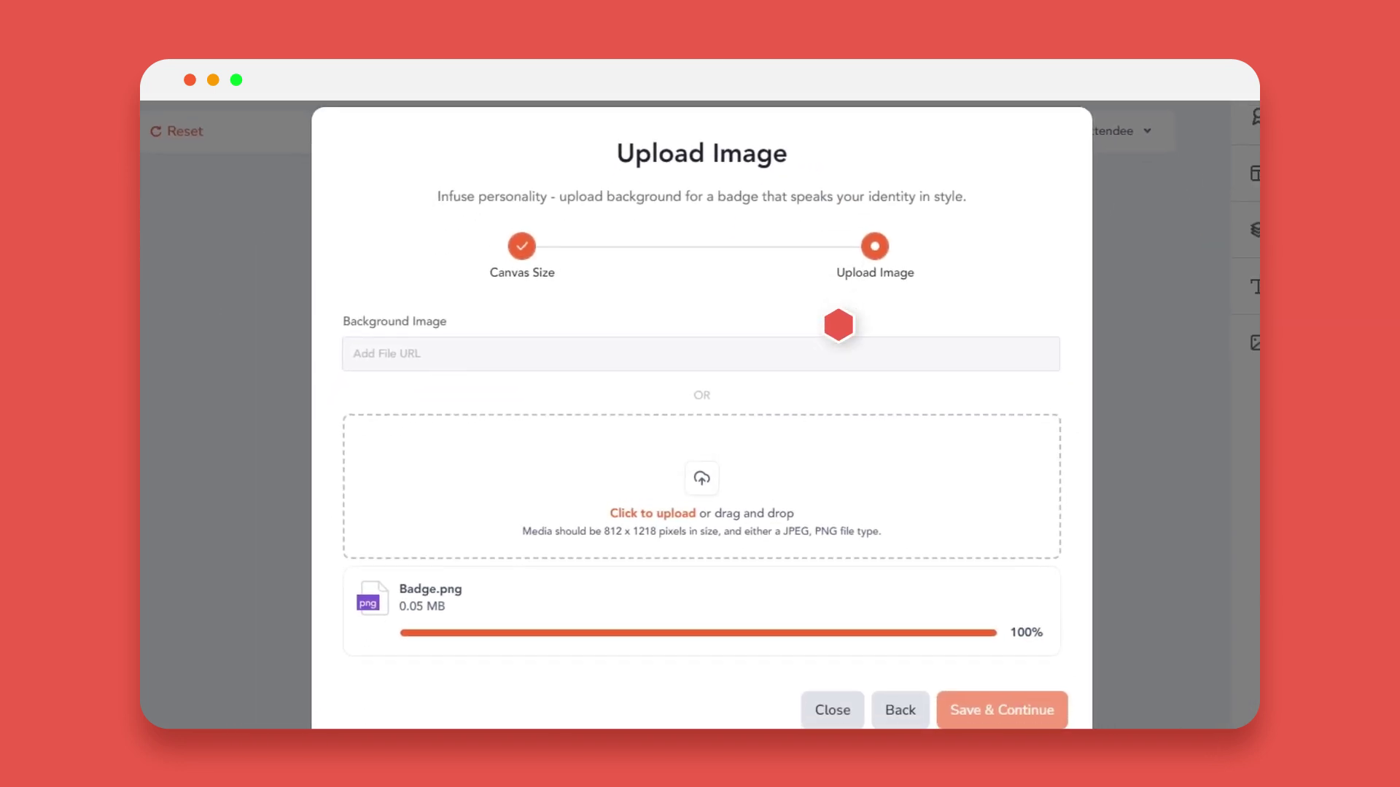
pyautogui.click(1013, 679)
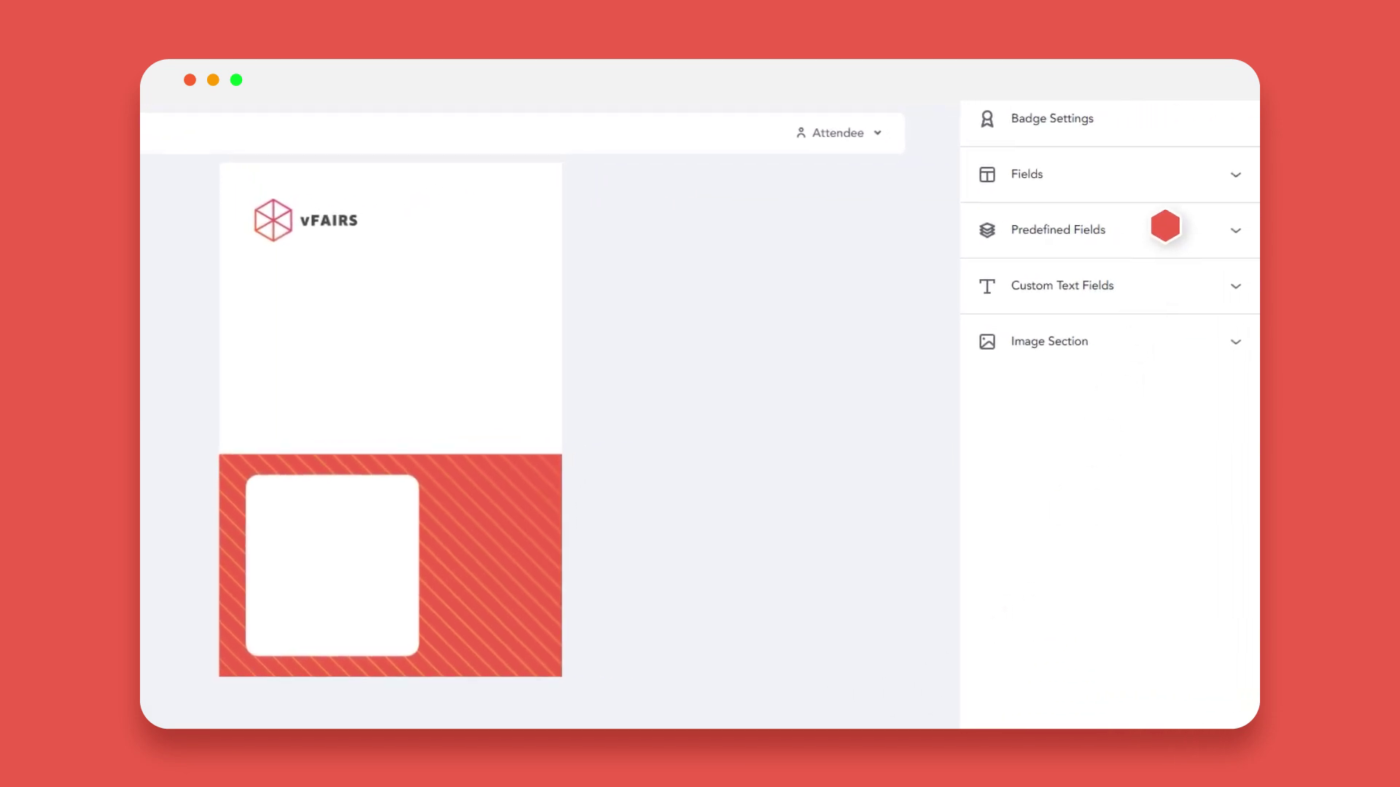
# Step: Add the First Name, Last Name and QR Code predefined fields to the badge
pyautogui.click(1165, 226)
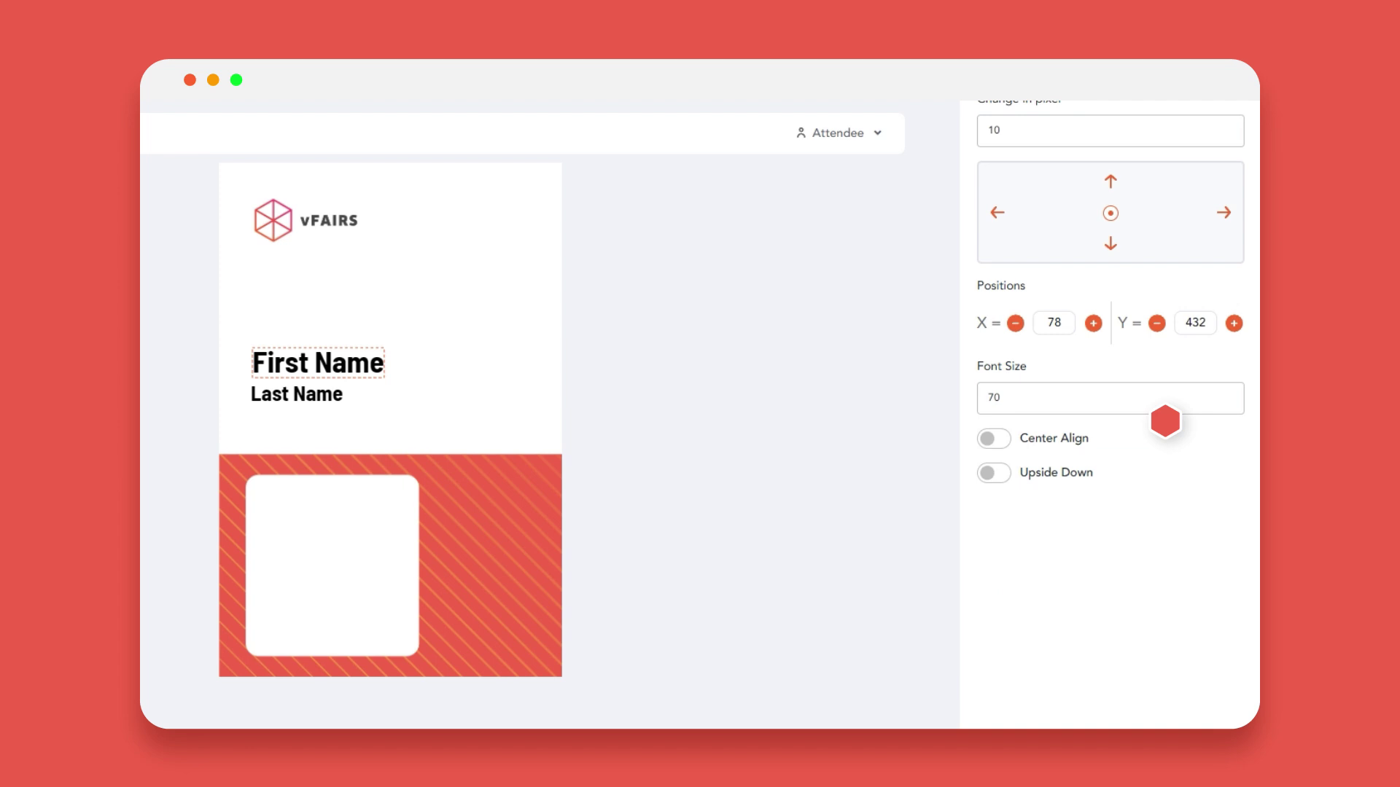
pyautogui.click(1165, 421)
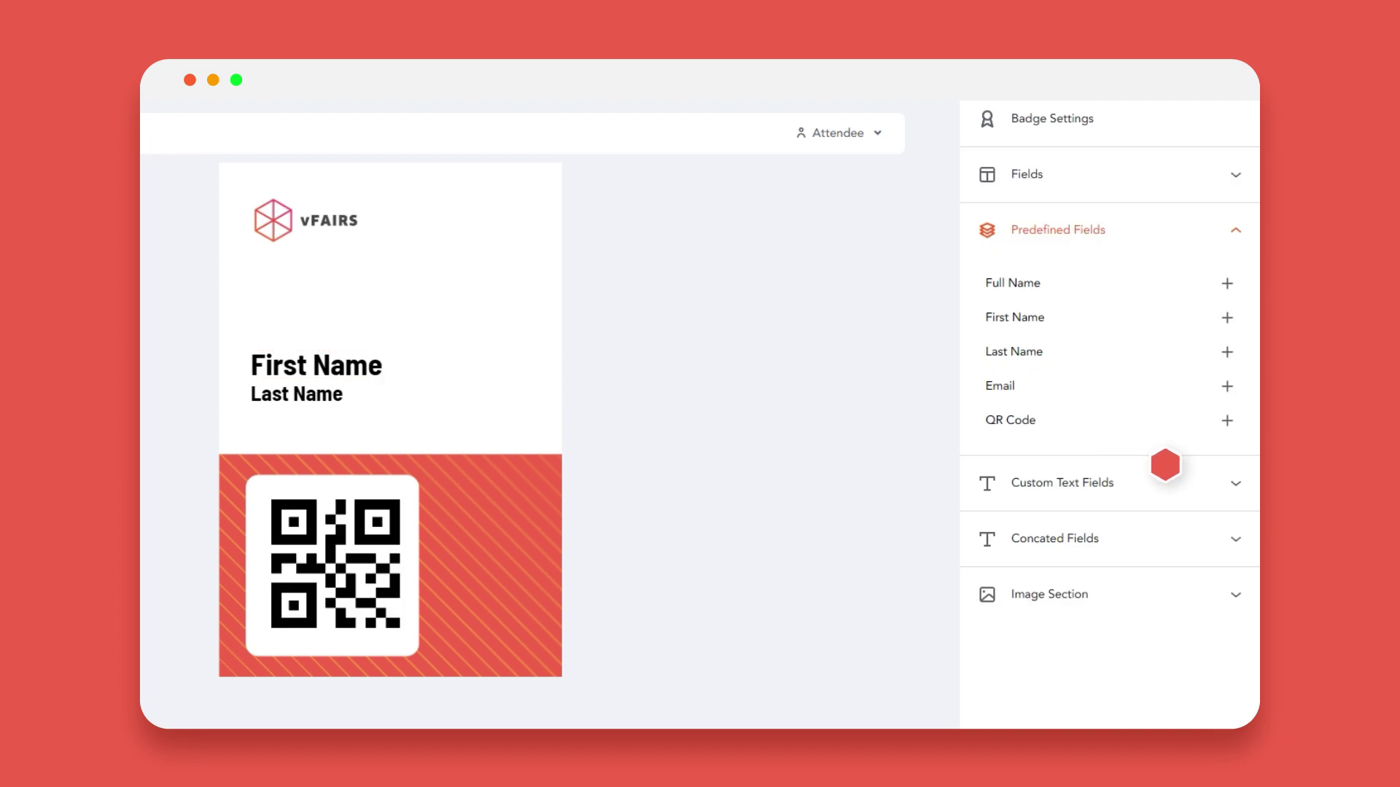
# Step: Add a custom text field reading 'CEO' to the badge
pyautogui.click(1164, 483)
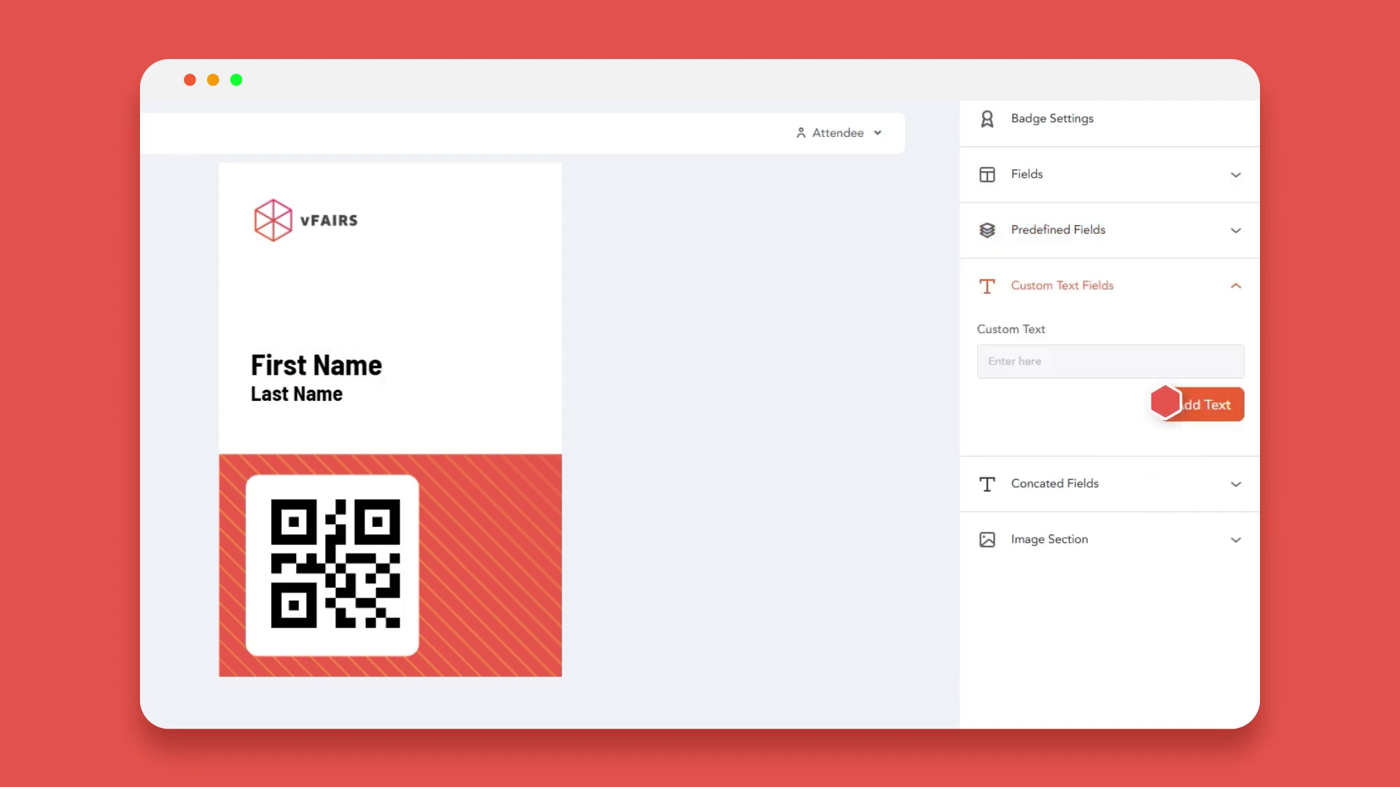
pyautogui.click(1165, 365)
pyautogui.write('CEO')
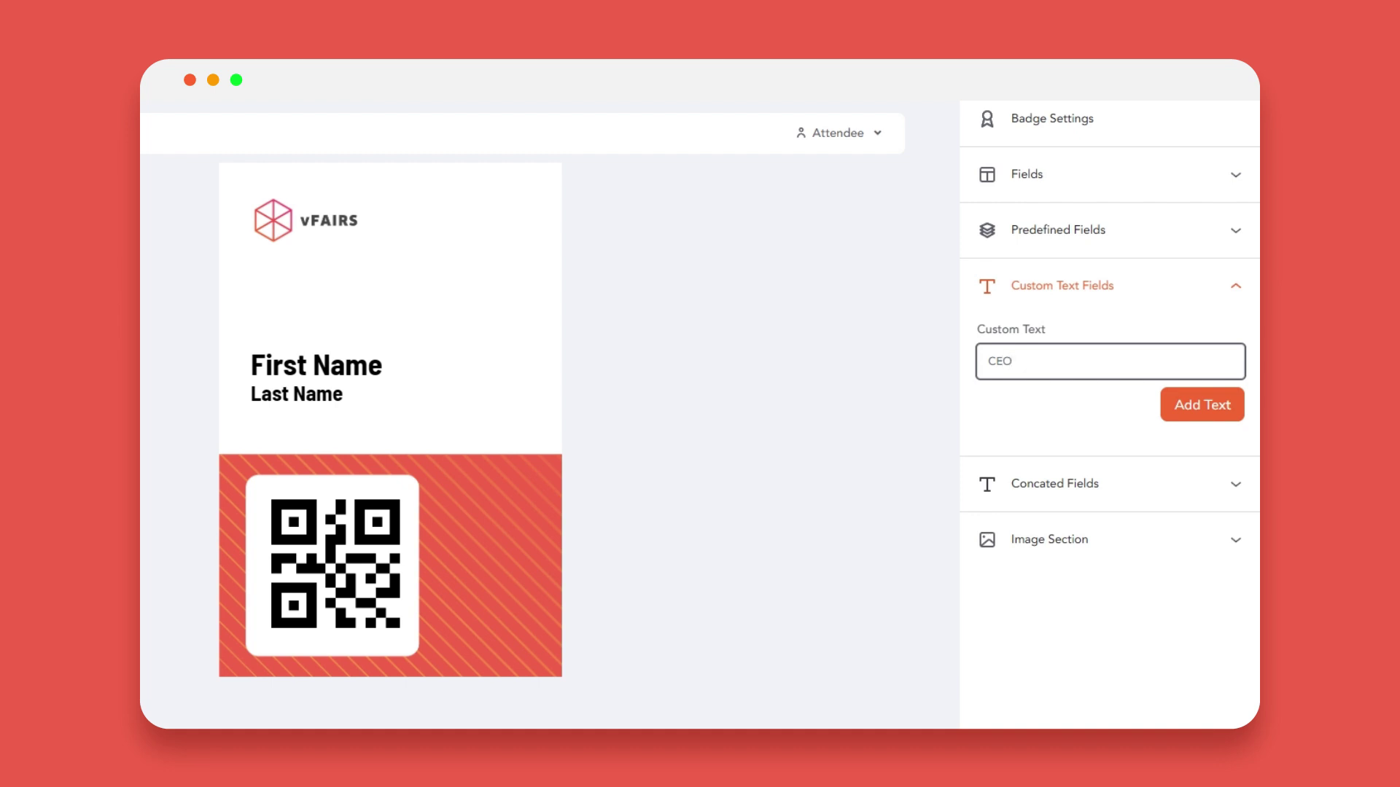
pyautogui.press('Return')
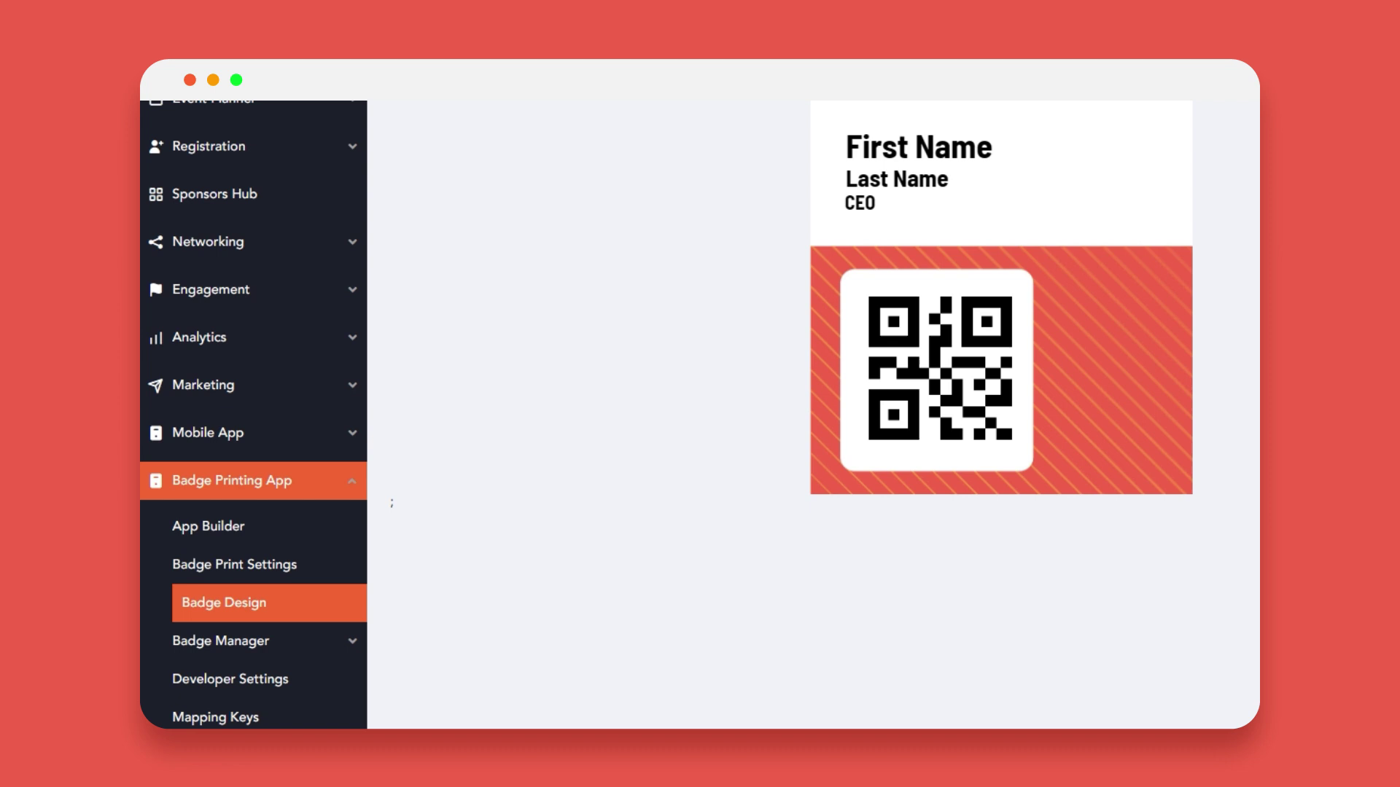
# Step: In App Builder, set Badge Printing Thumbnail_1 as the app theme's event thumbnail
pyautogui.click(372, 442)
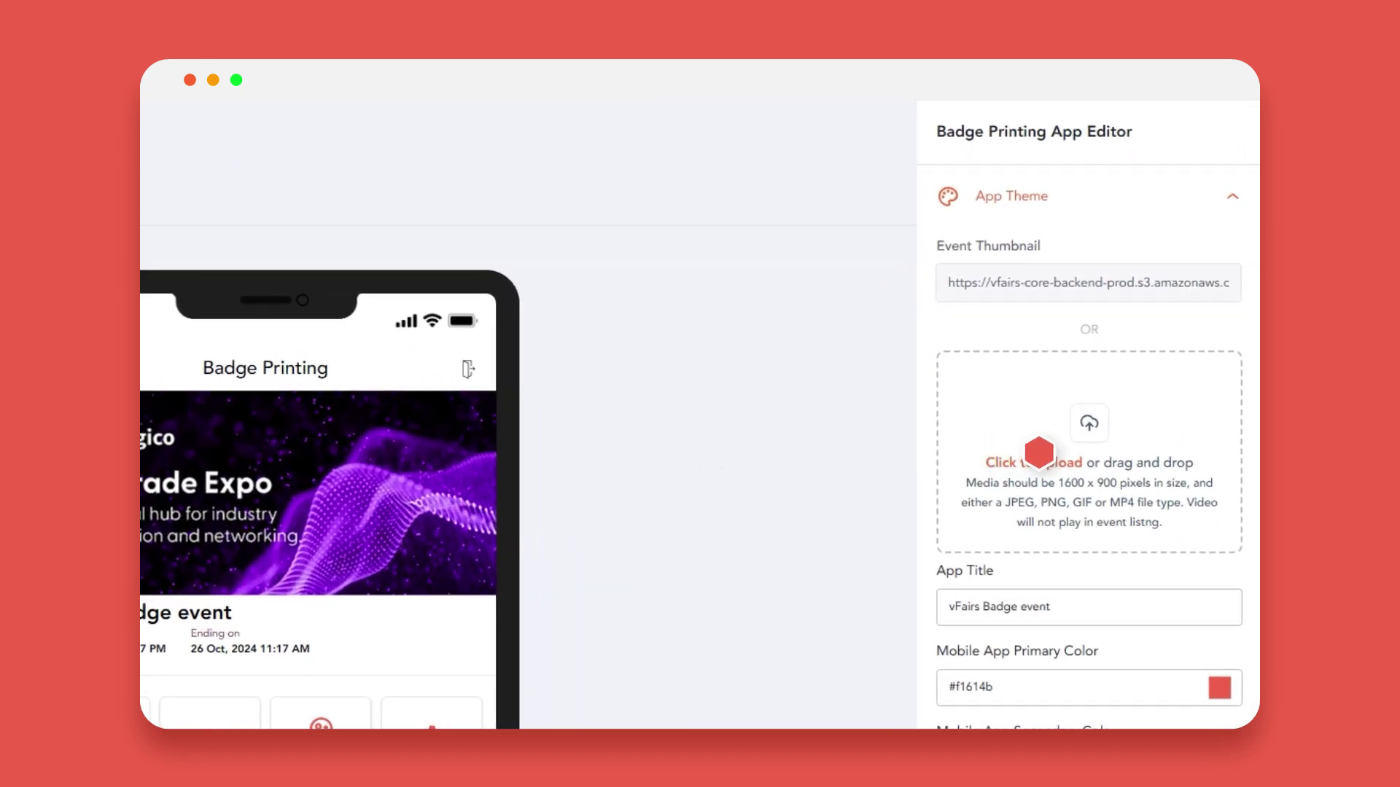
pyautogui.click(1038, 452)
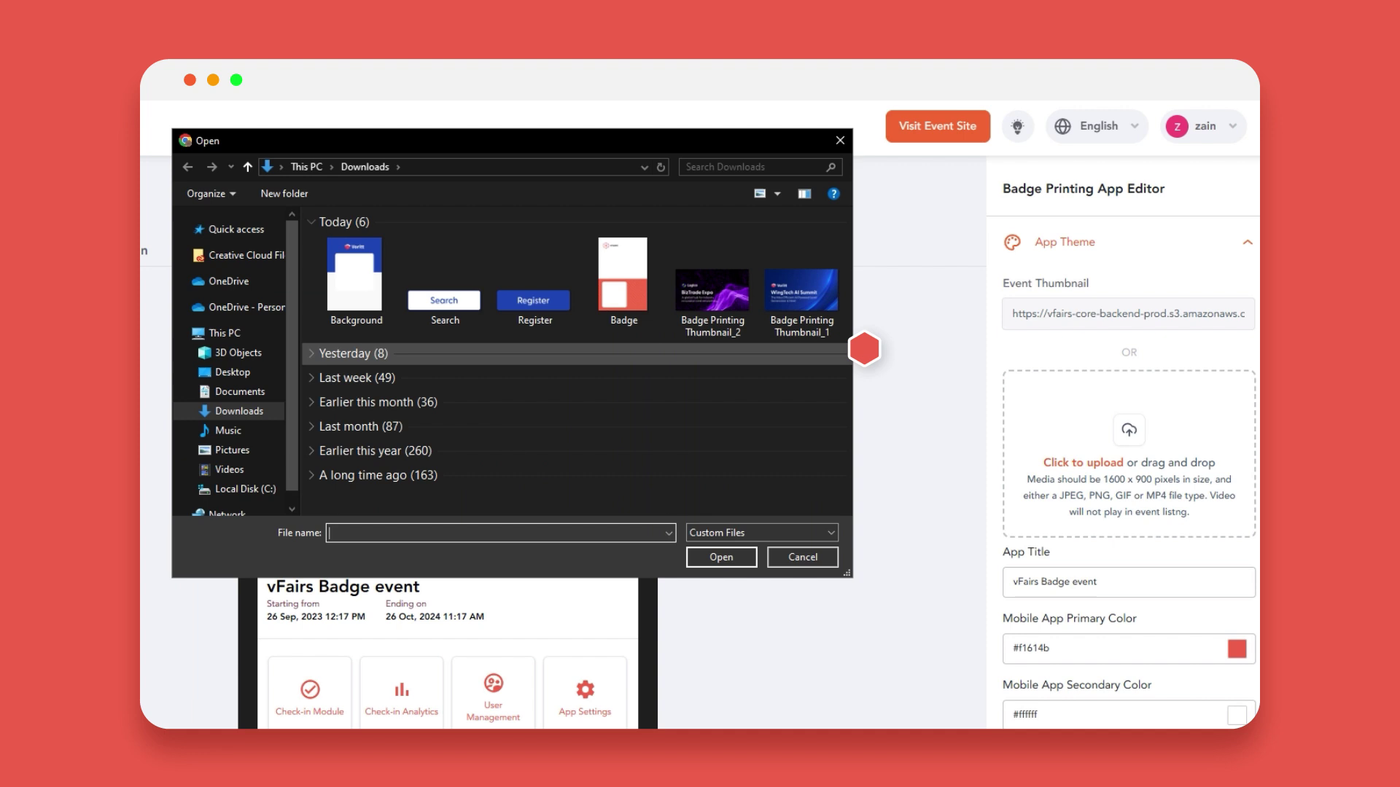
pyautogui.doubleClick(809, 317)
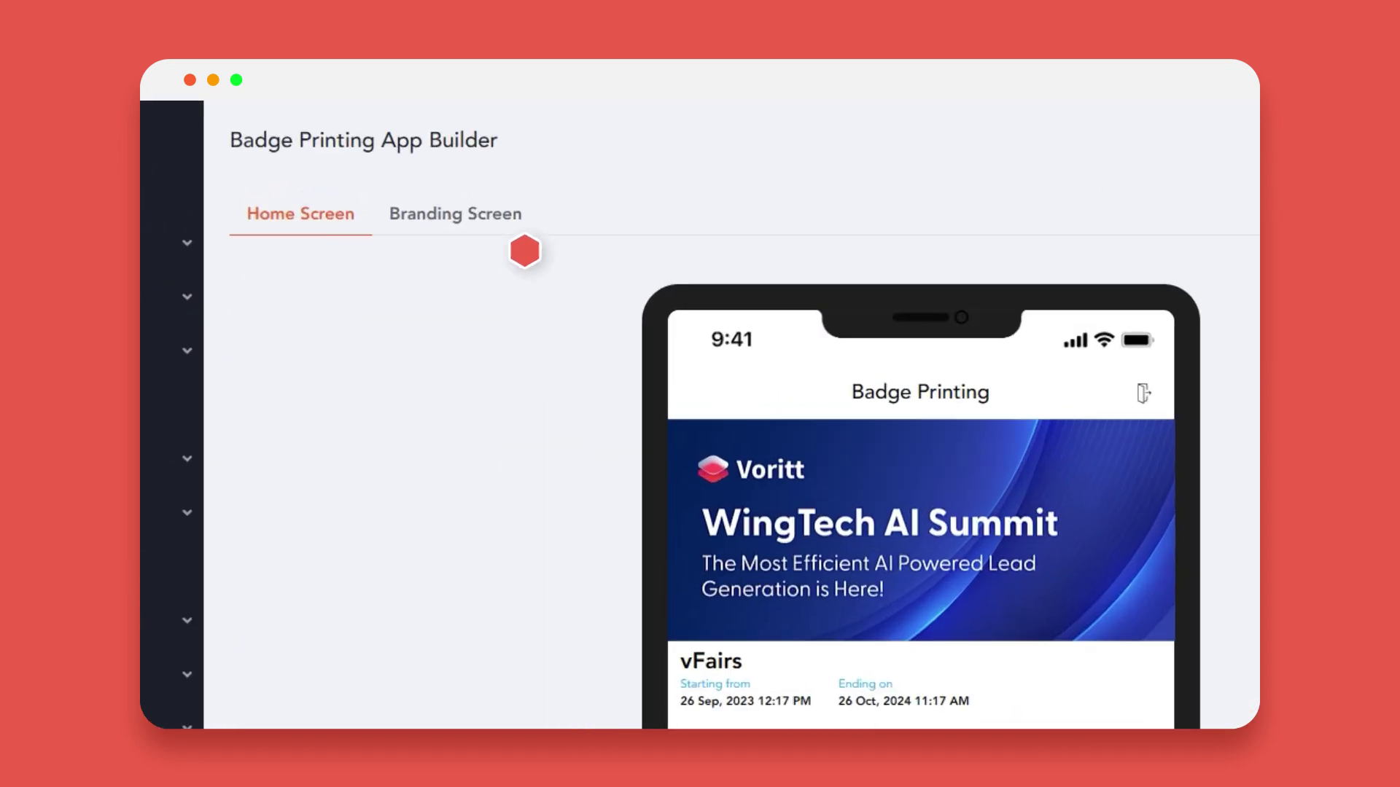
# Step: Make Branding Screen.png the branding screen's background image
pyautogui.click(412, 217)
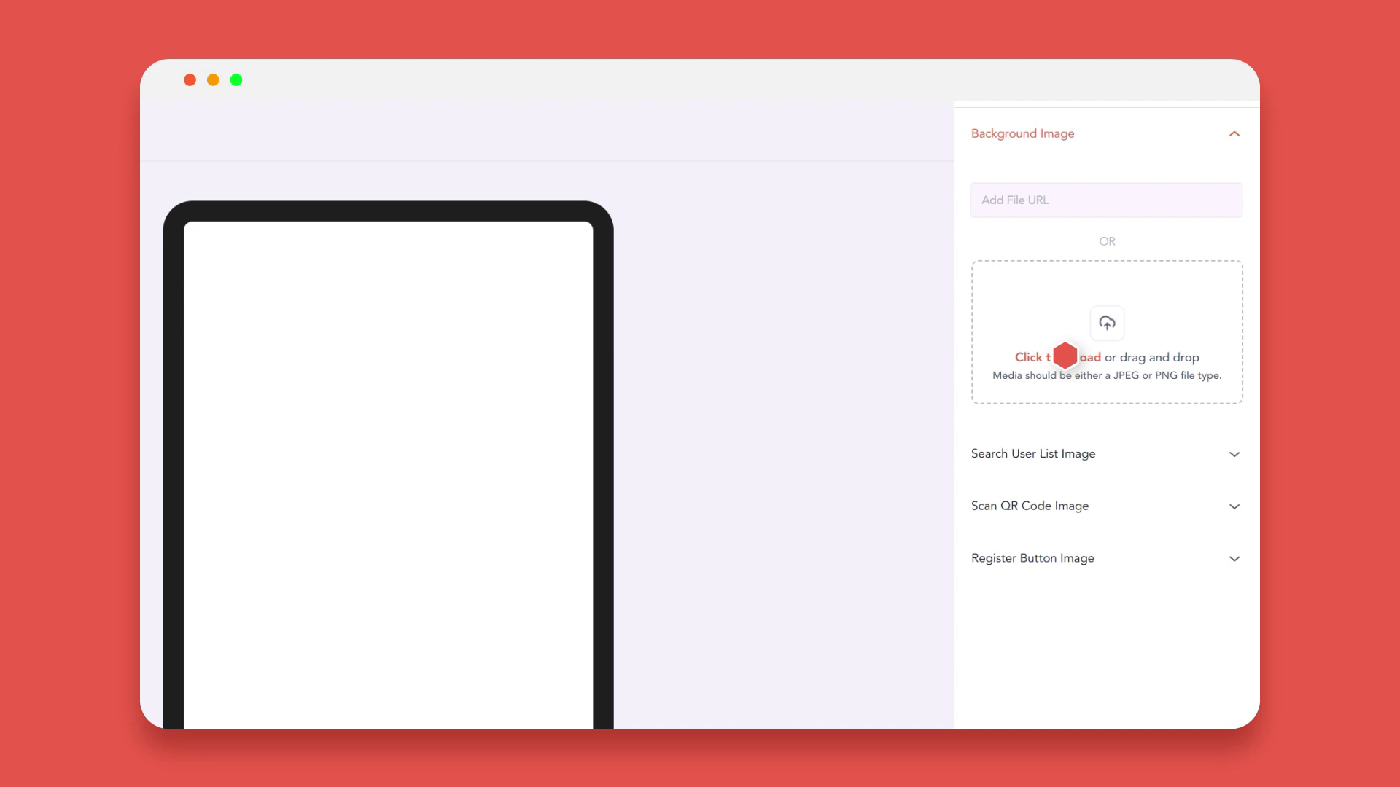
pyautogui.click(1094, 354)
pyautogui.doubleClick(479, 355)
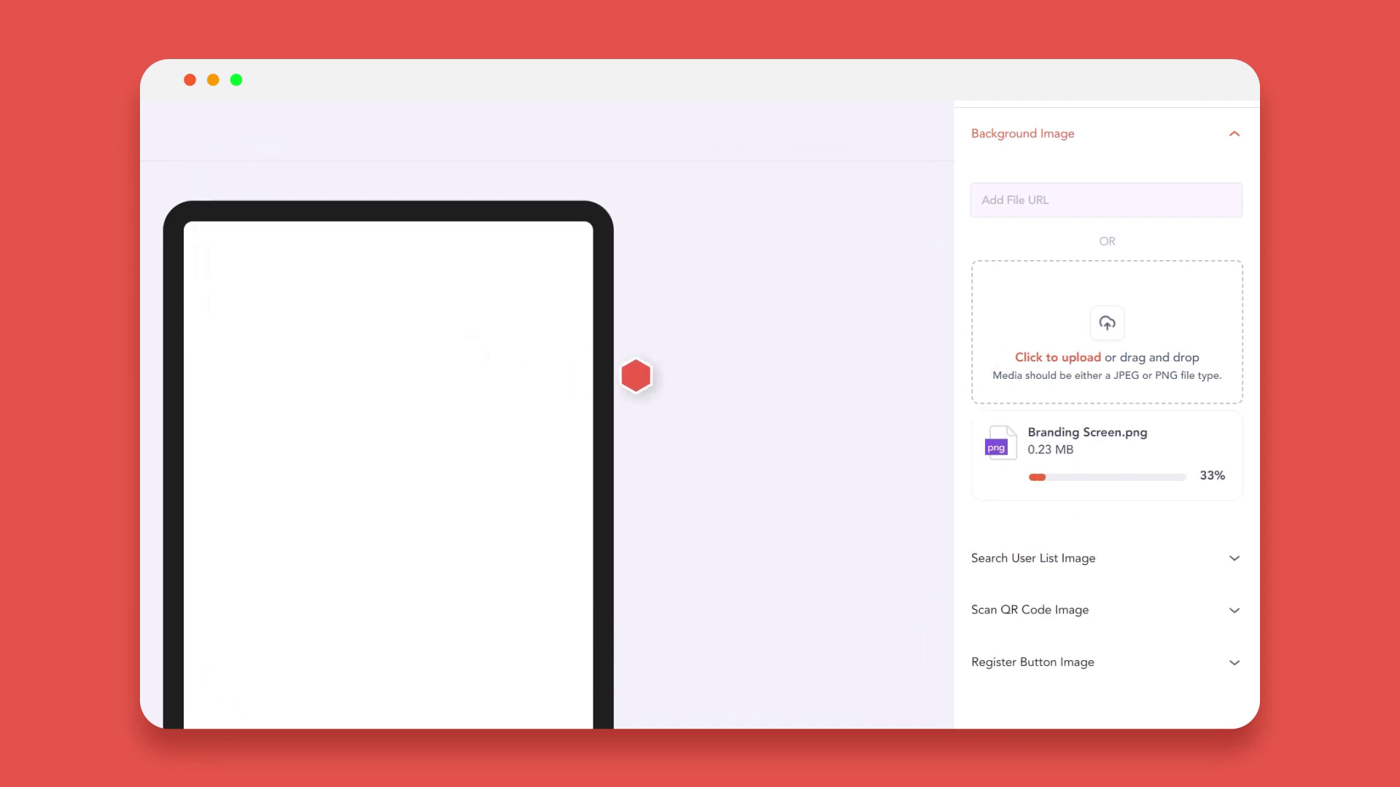
# Step: Upload the Search, Scan and Register images as the search, scan QR code and register button images
pyautogui.click(1122, 433)
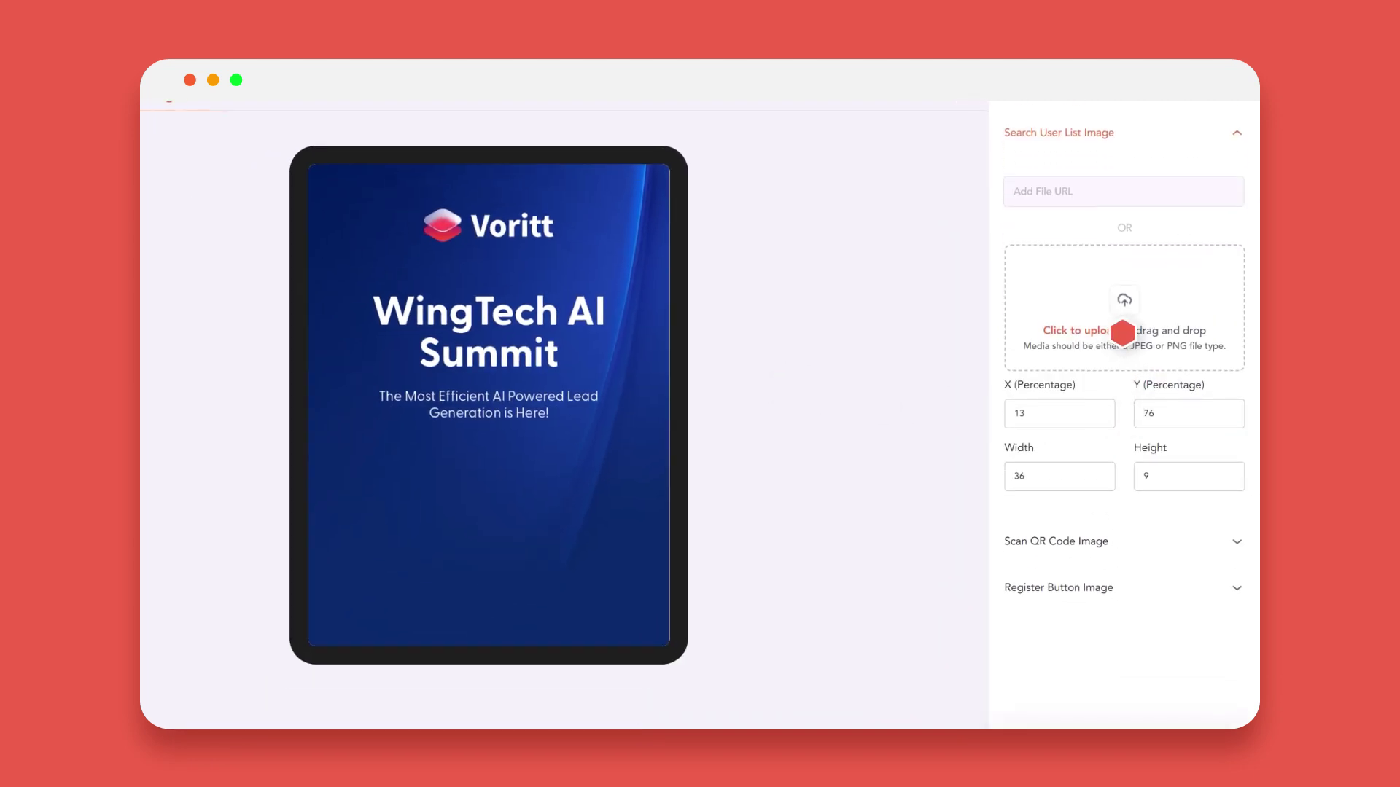
pyautogui.click(1104, 328)
pyautogui.doubleClick(872, 288)
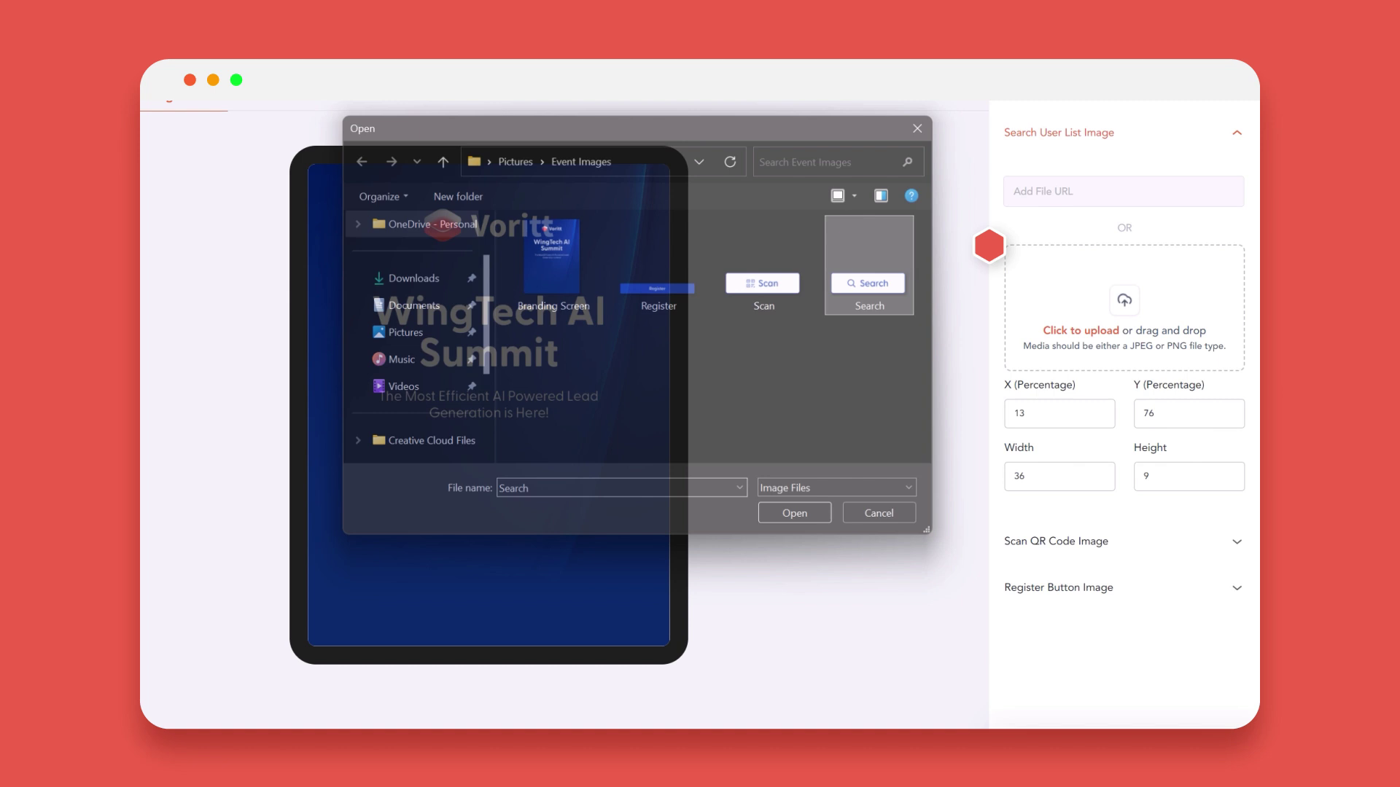
pyautogui.click(1172, 178)
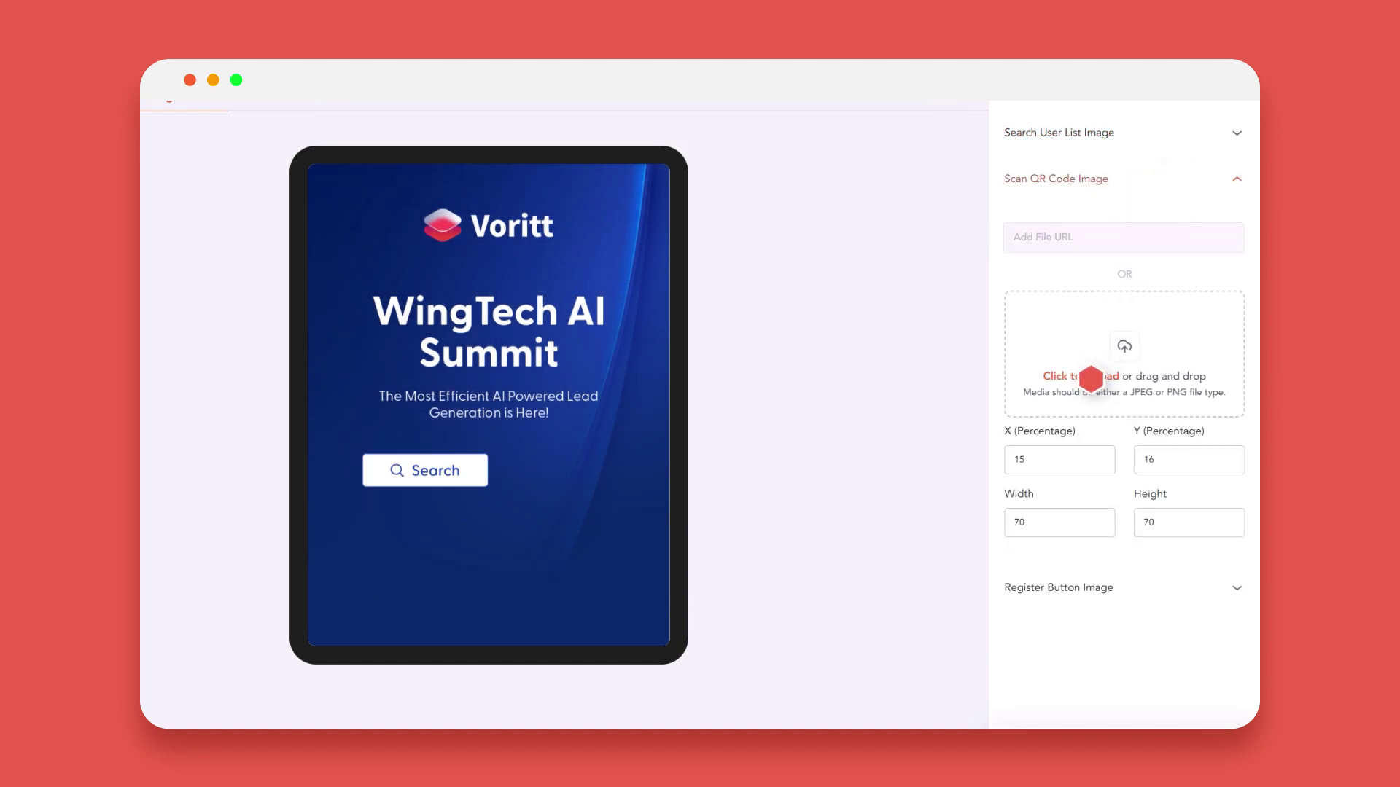
pyautogui.click(1010, 360)
pyautogui.click(762, 287)
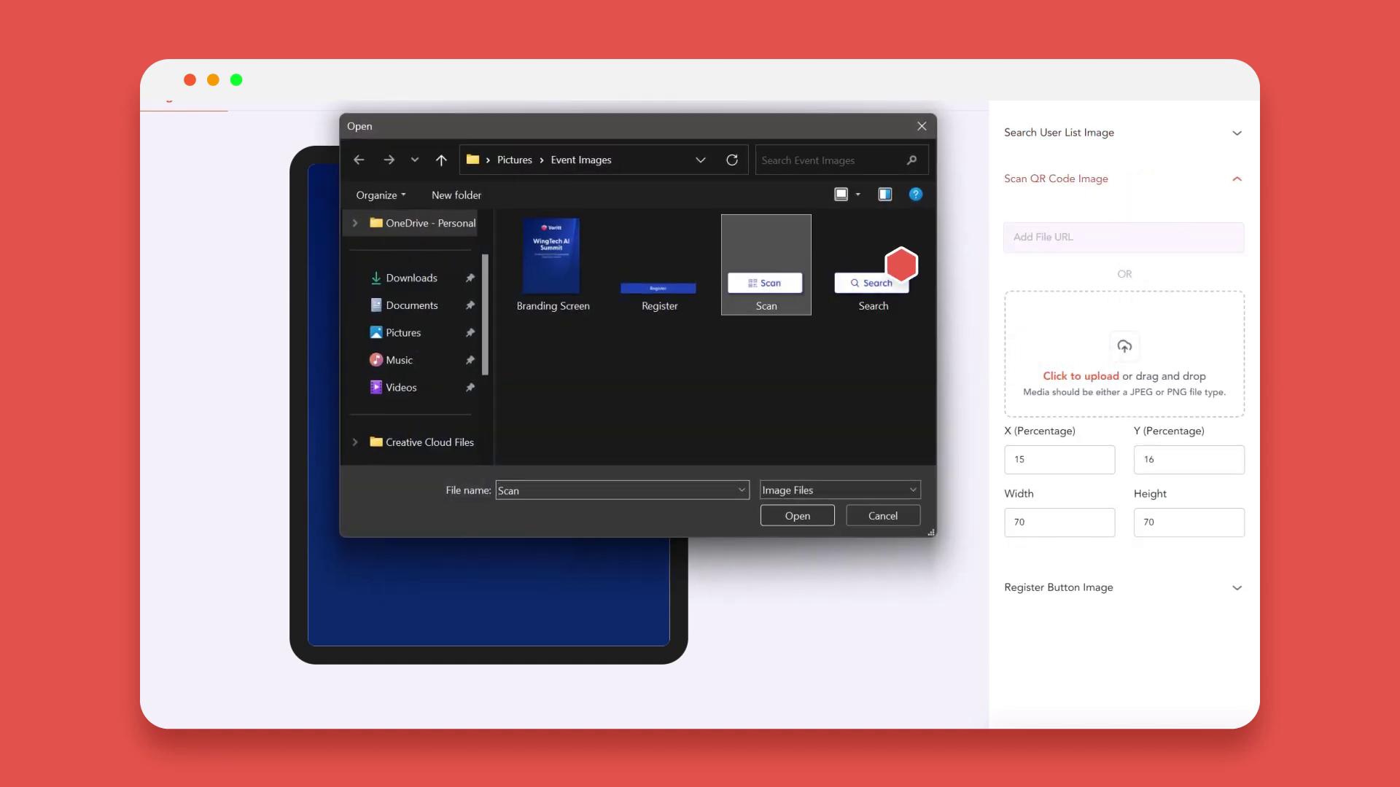
pyautogui.press('Return')
pyautogui.click(1153, 225)
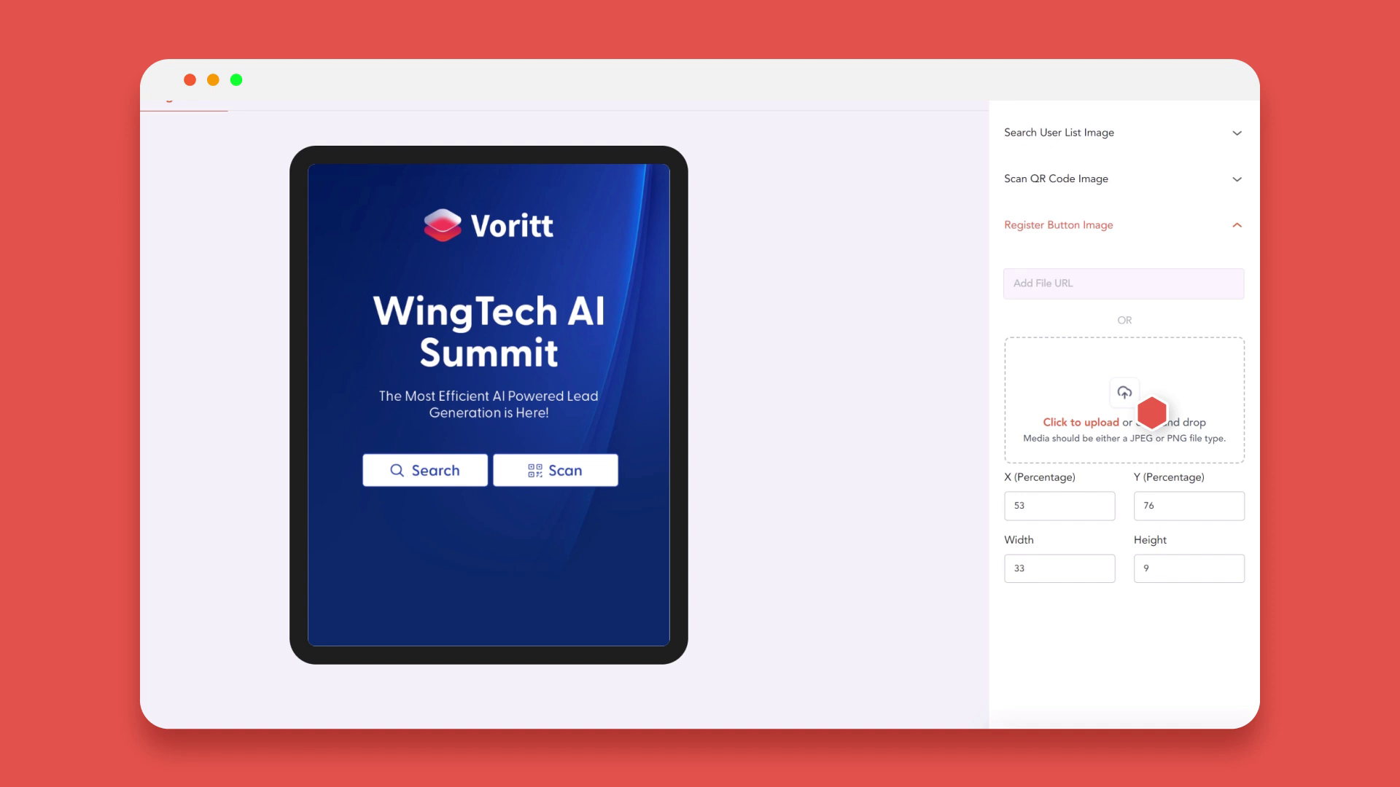
pyautogui.click(1151, 417)
pyautogui.doubleClick(659, 291)
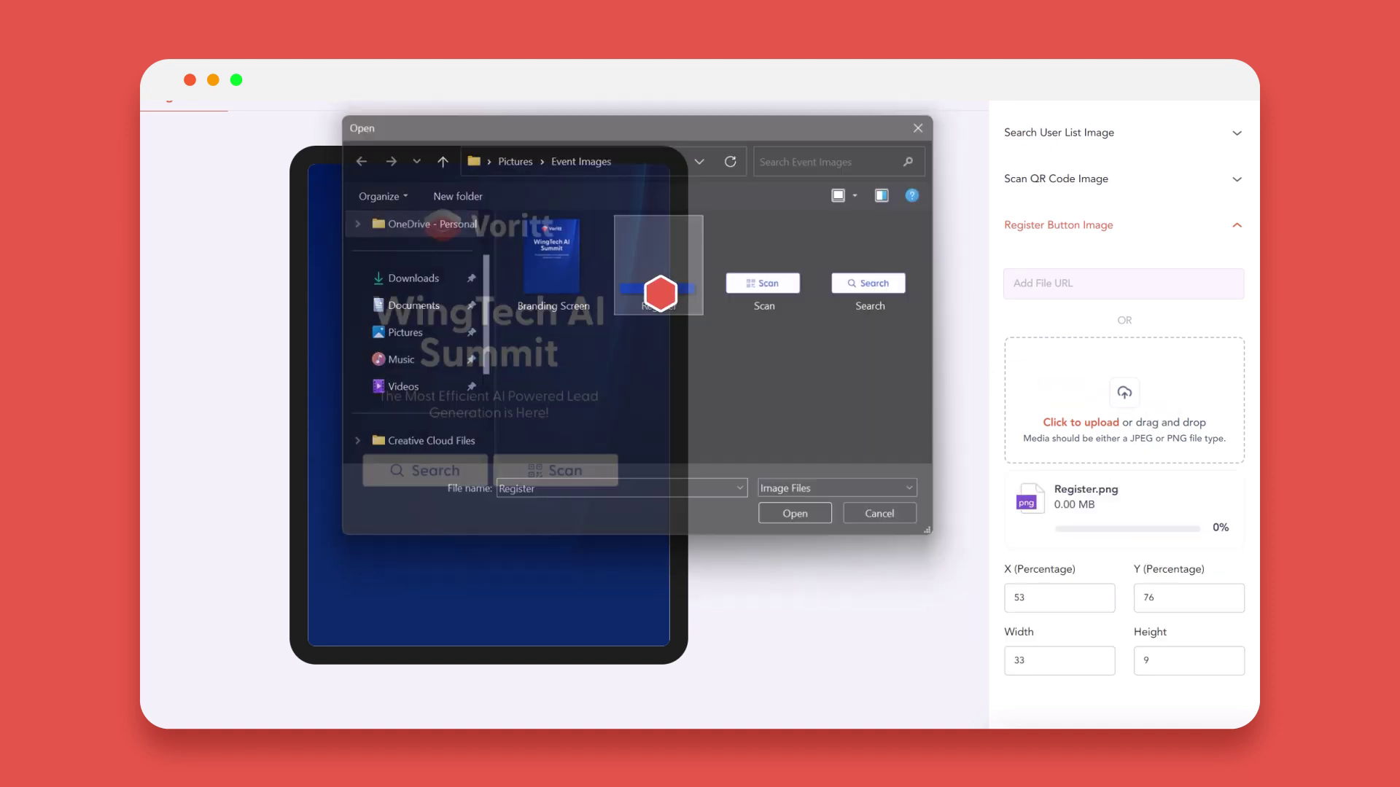